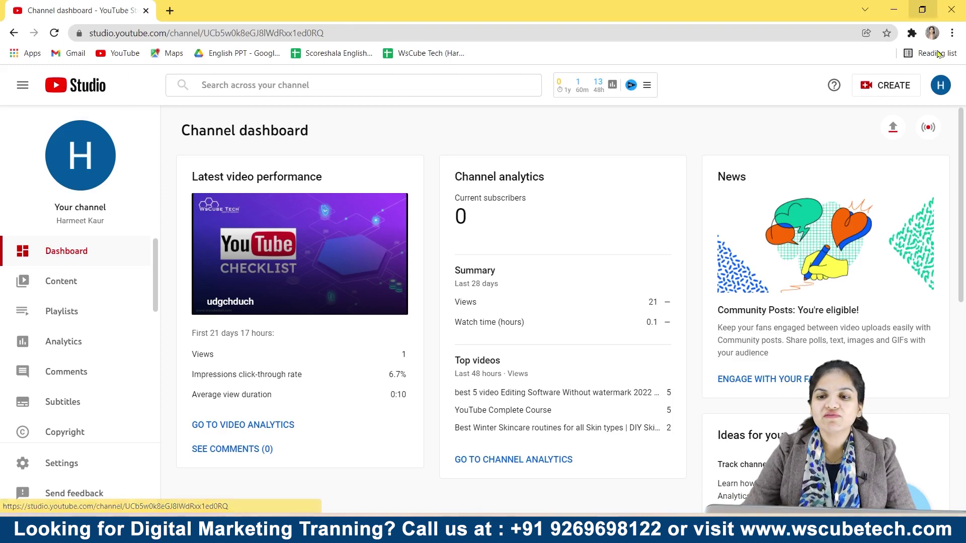
Dismiss the Upload dialog and go to the Channel content list
click(895, 128)
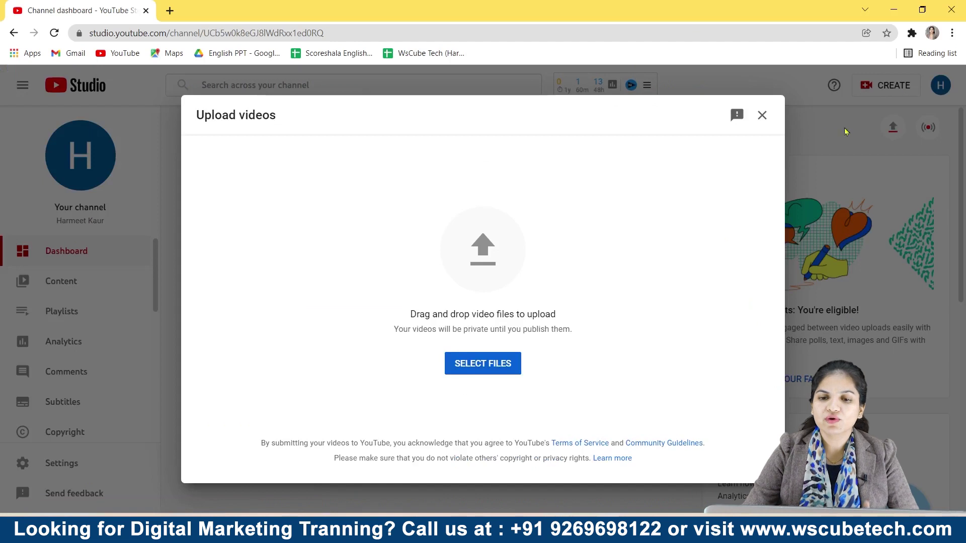
click(762, 115)
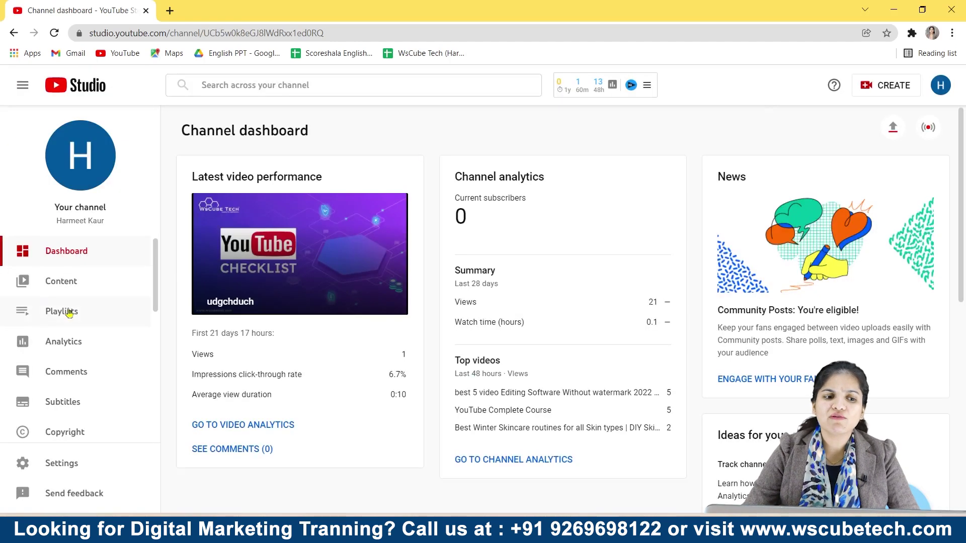
click(69, 286)
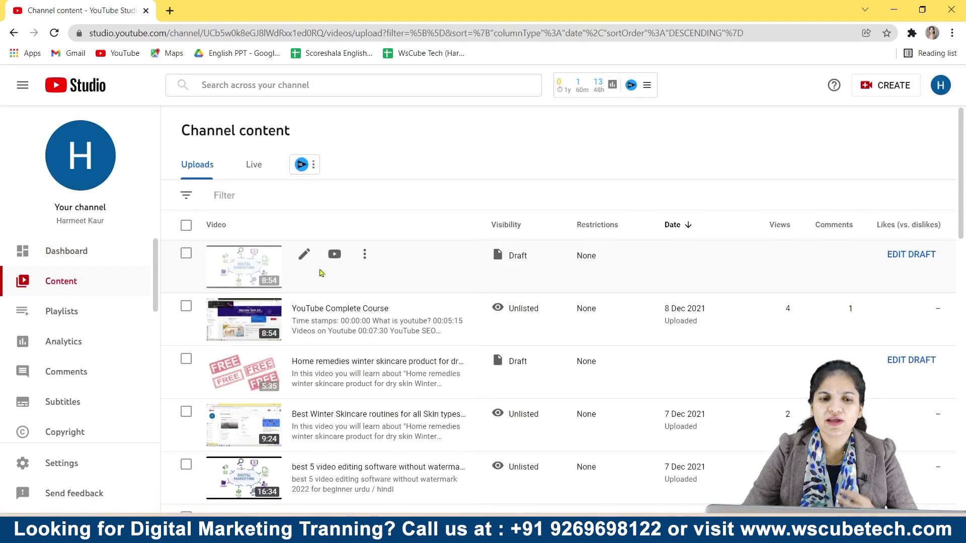
Open the top draft video's details, then close them
click(304, 258)
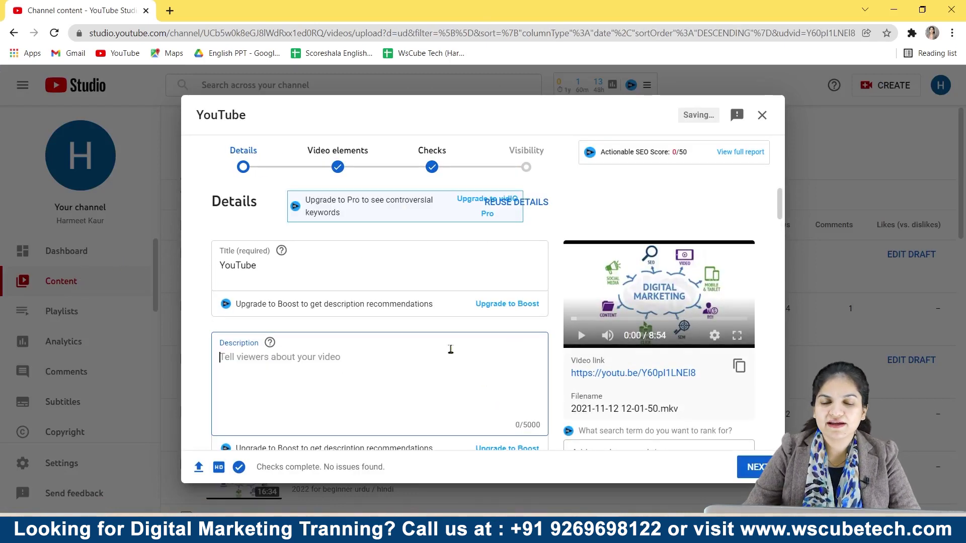
scroll(512, 385, down, 6)
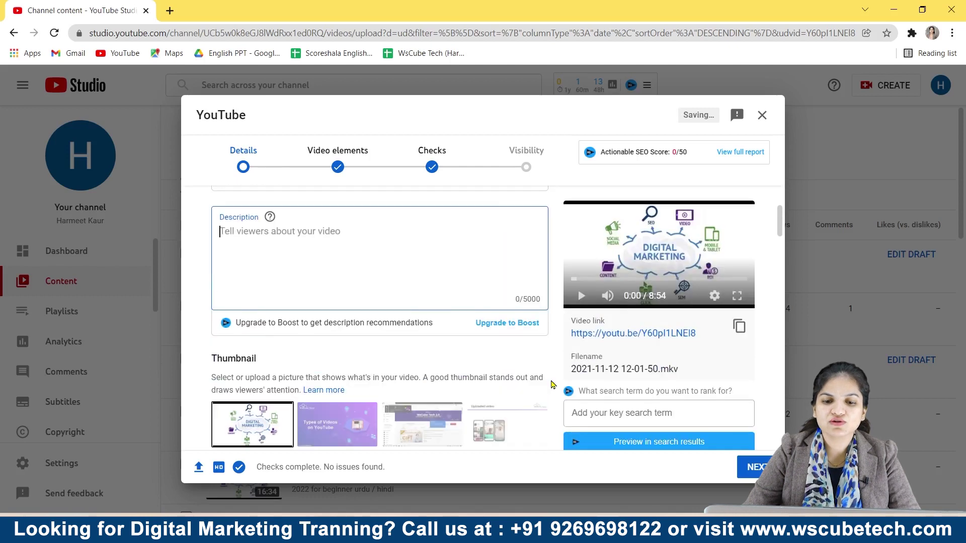
key(Escape)
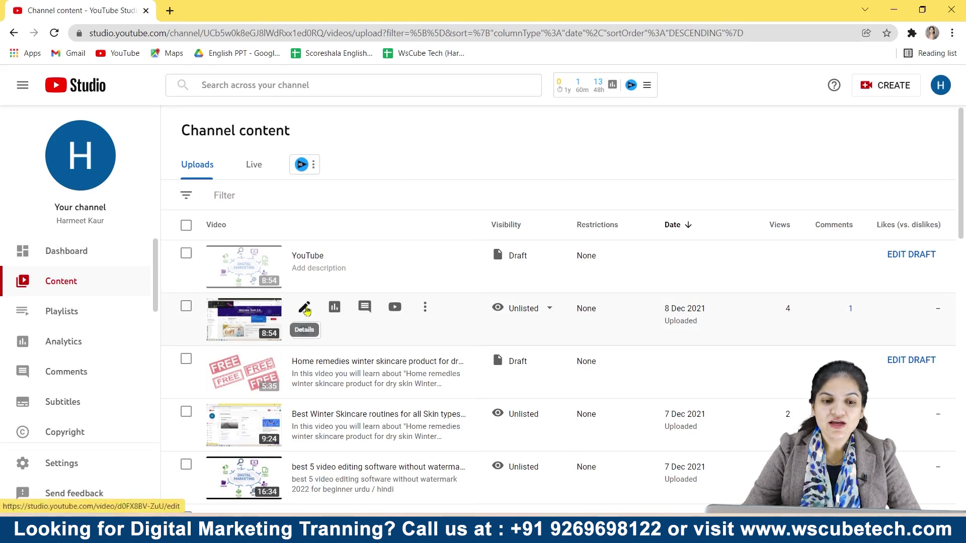
click(305, 309)
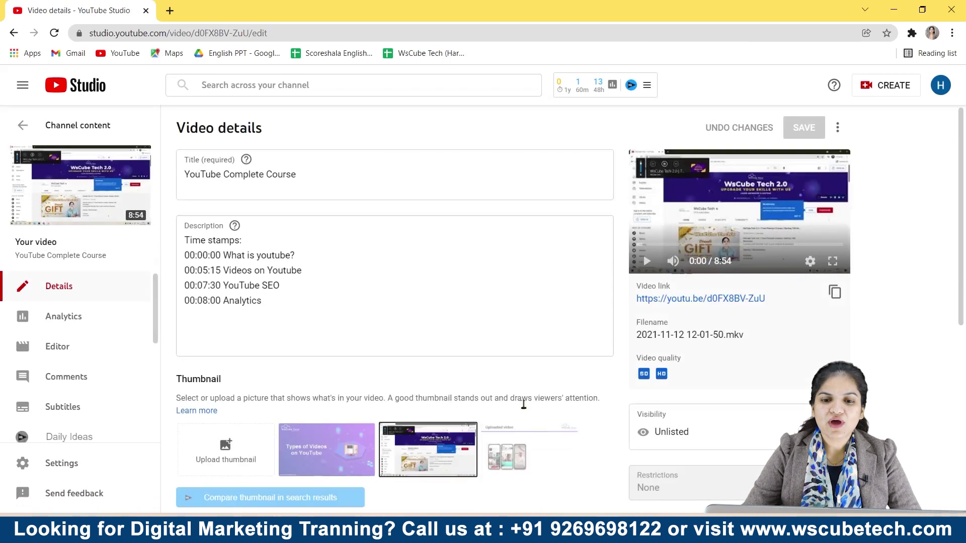
scroll(508, 415, down, 7)
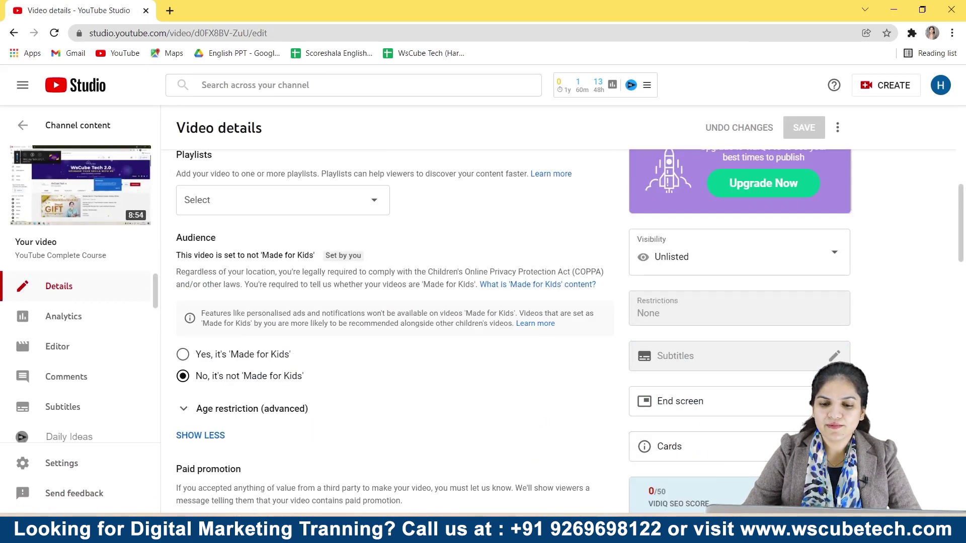
click(888, 94)
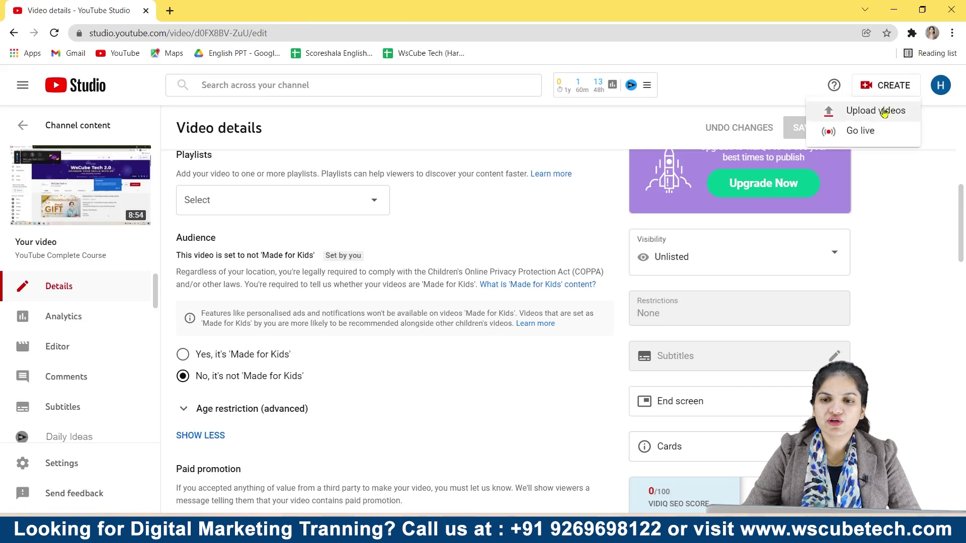
click(884, 109)
click(491, 362)
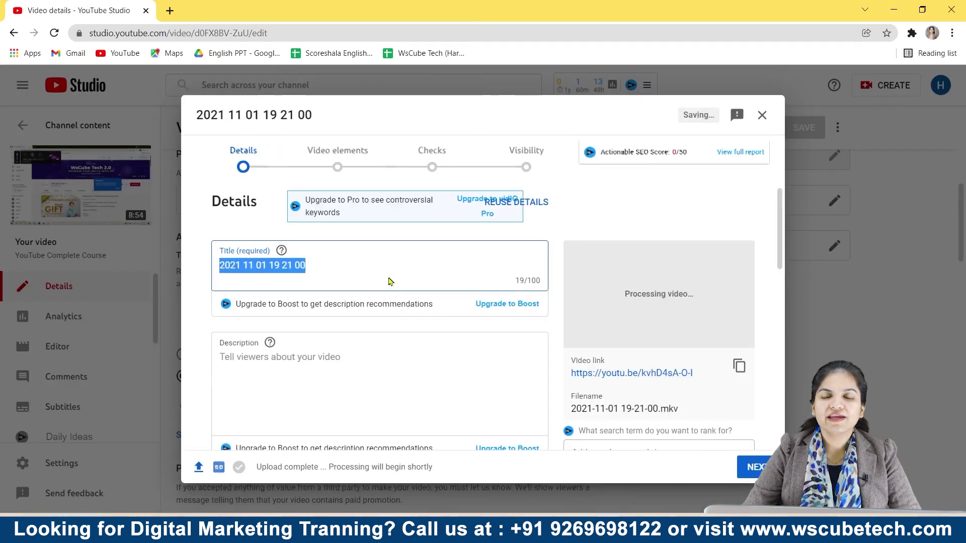
click(357, 166)
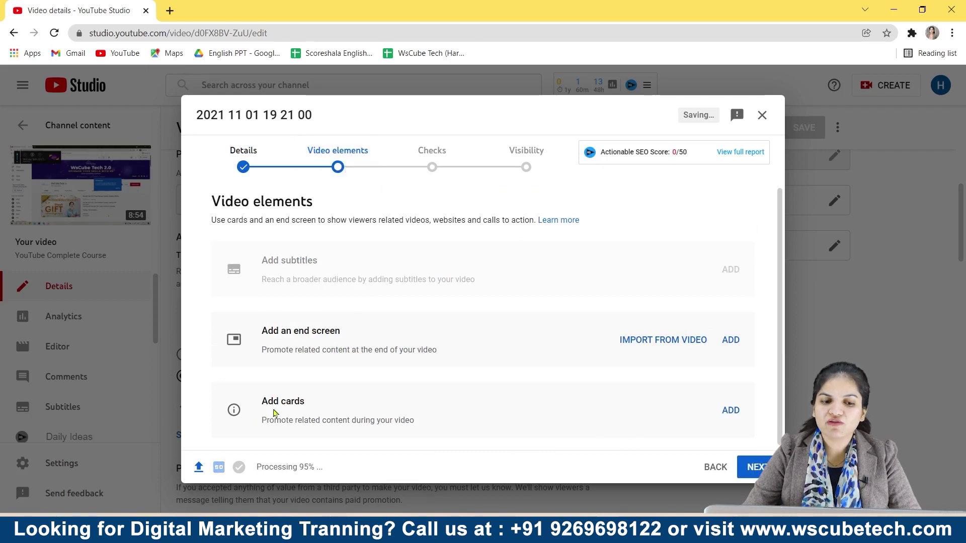
click(762, 115)
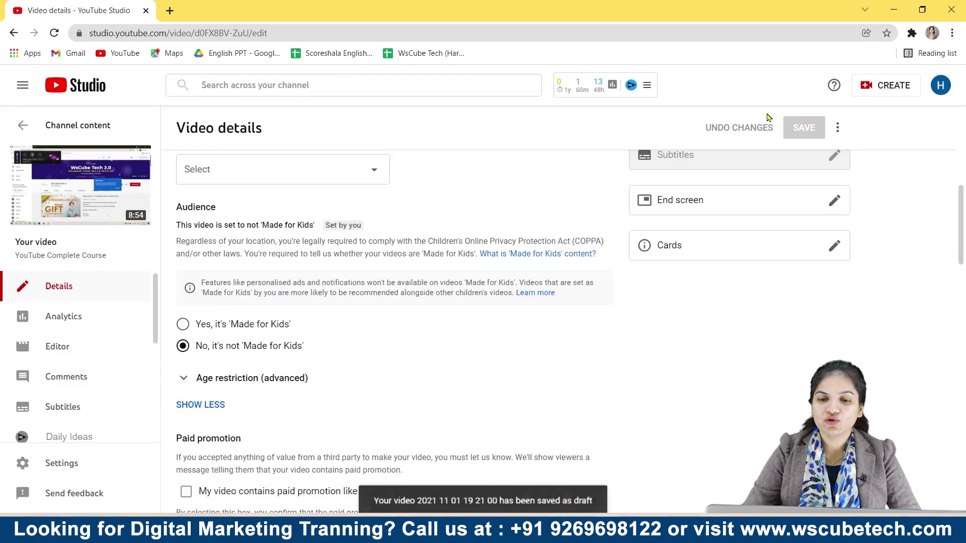
scroll(722, 307, down, 4)
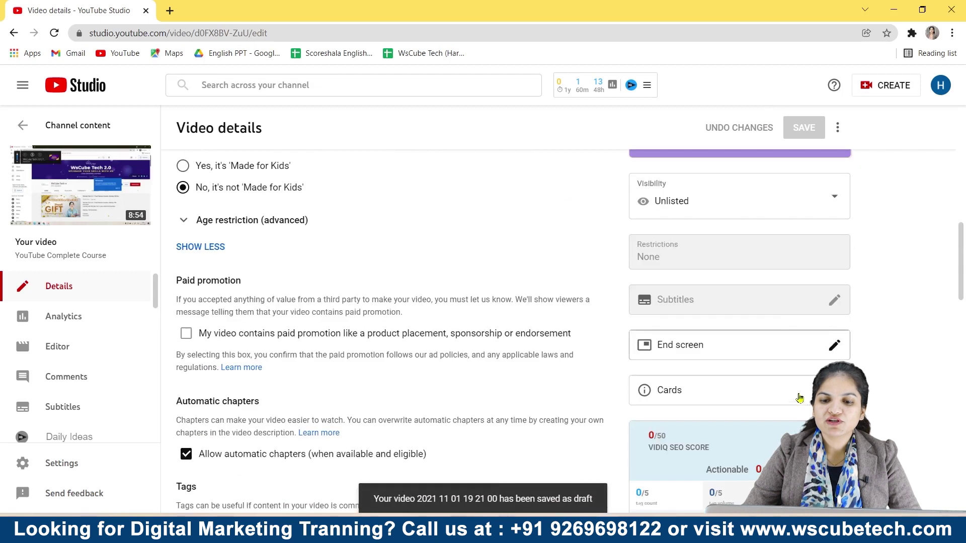
Open the Cards editor from the YouTube Complete Course details page
click(808, 395)
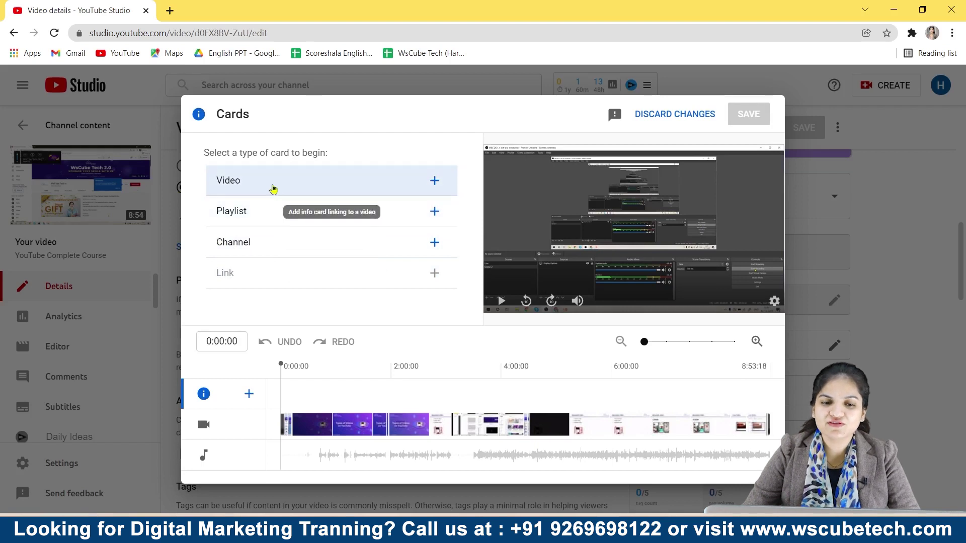
Add a video card linking to the channel's 'Home remedies winter skincare' video
click(435, 181)
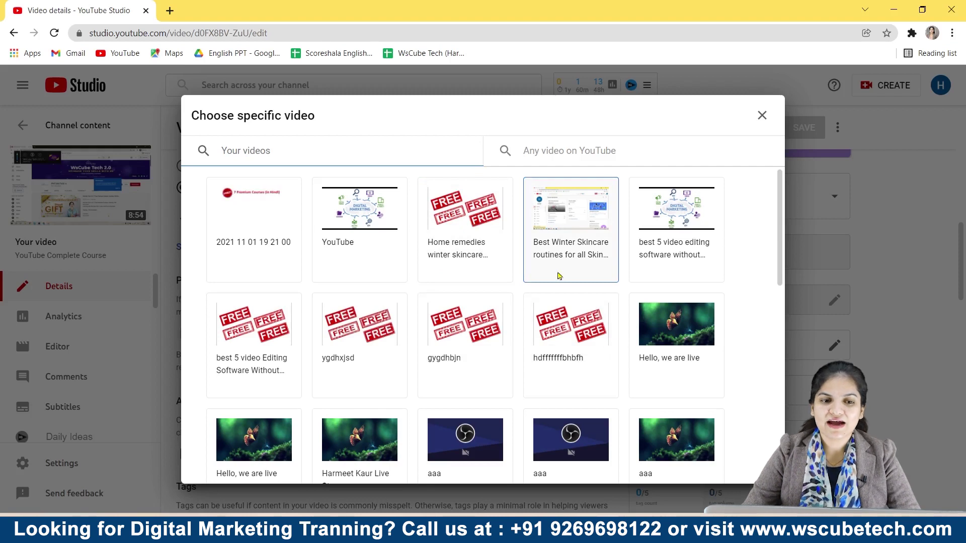
scroll(584, 397, down, 6)
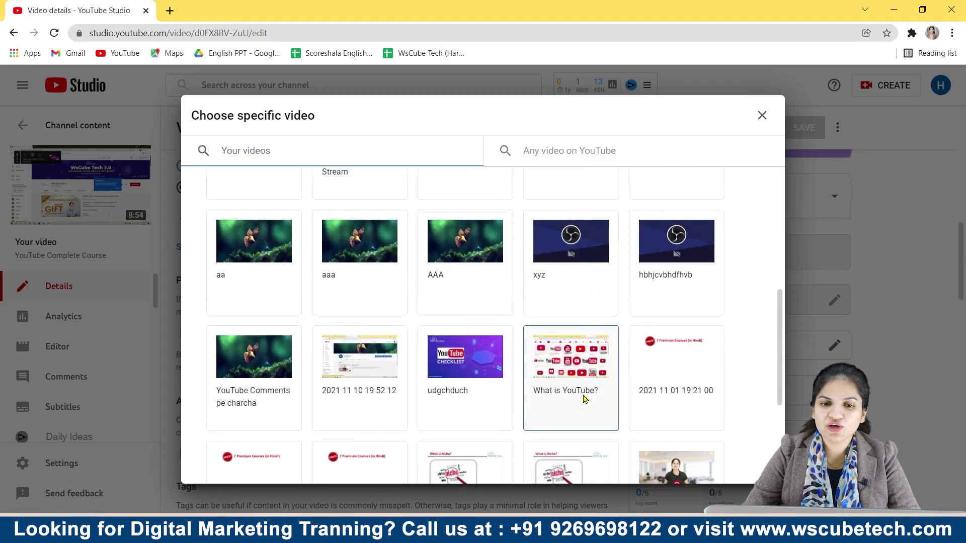
scroll(583, 399, up, 6)
click(550, 151)
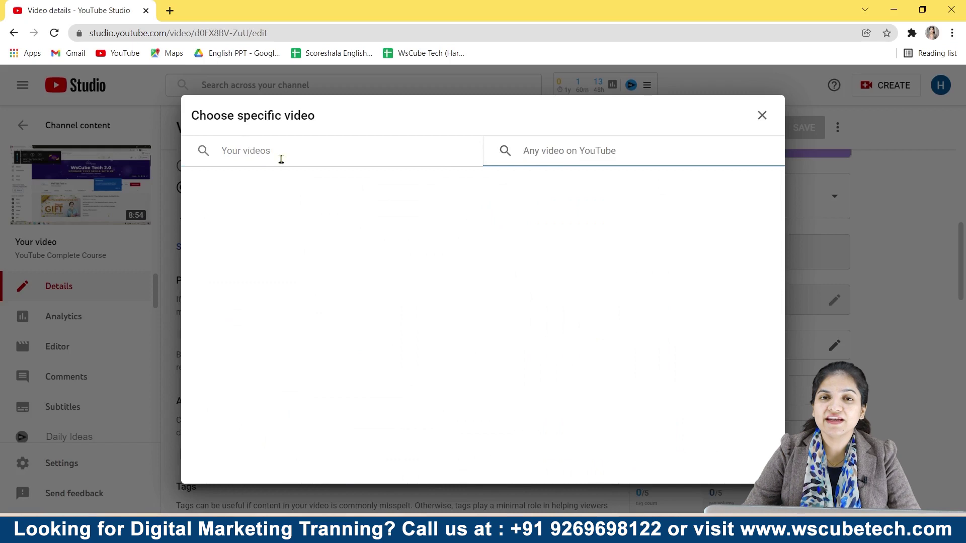
click(410, 150)
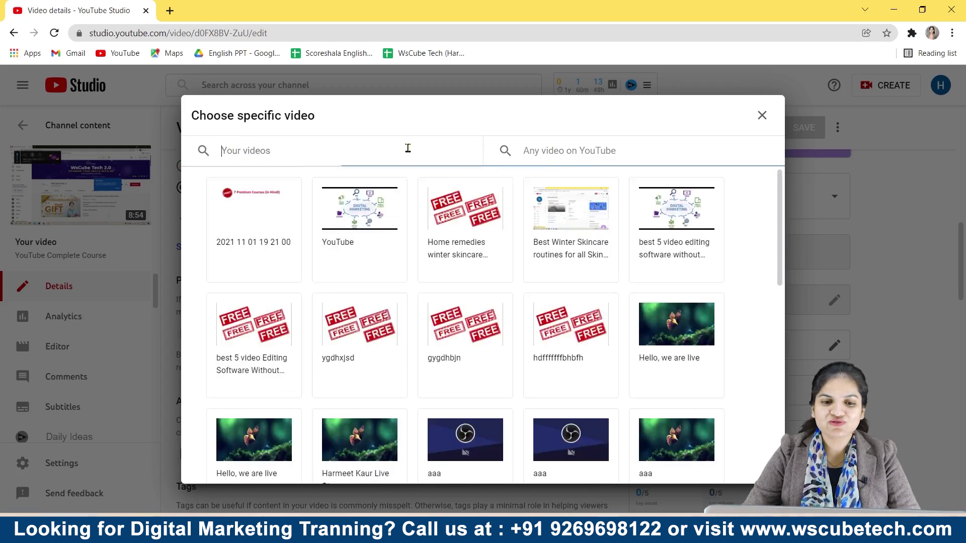
click(460, 253)
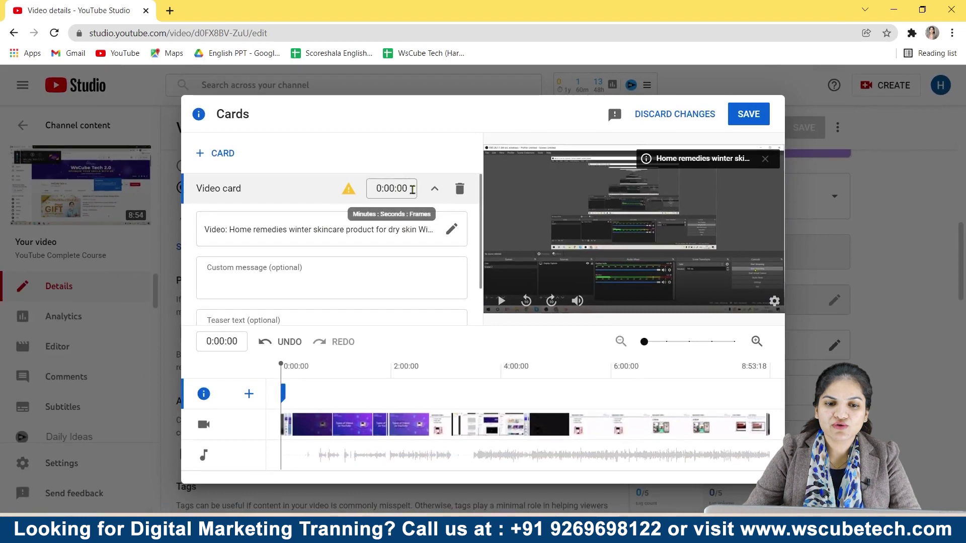
Move the video card's start time to about 5:05 on the timeline
click(412, 190)
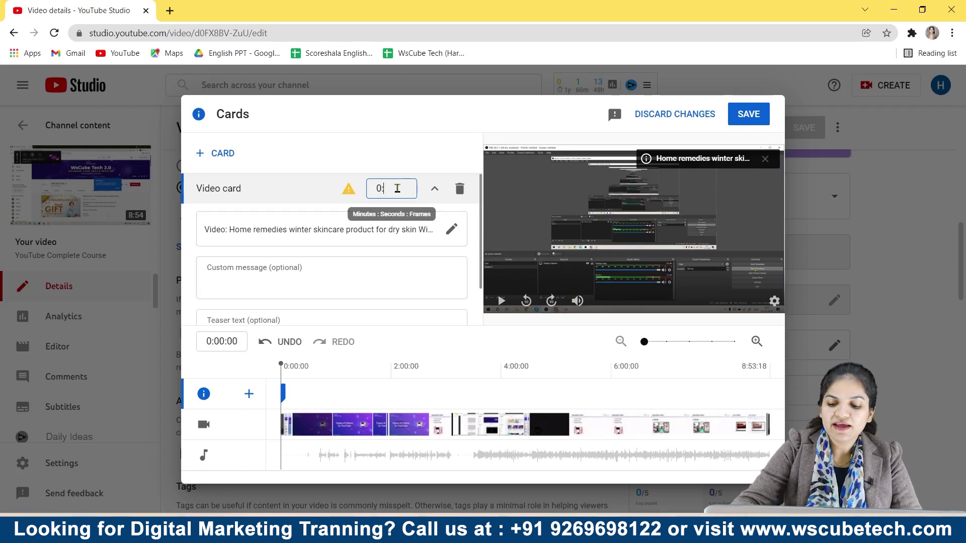
text(05:15)
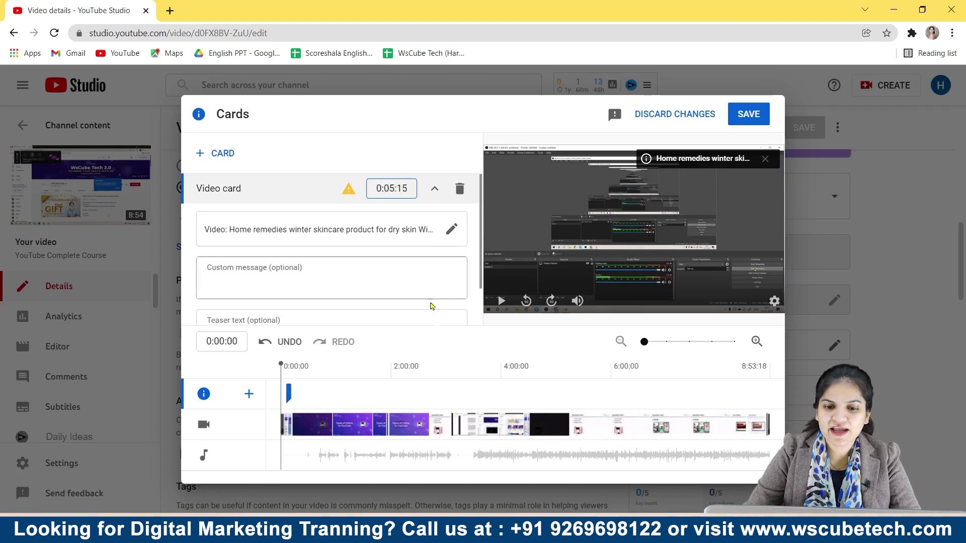
click(443, 353)
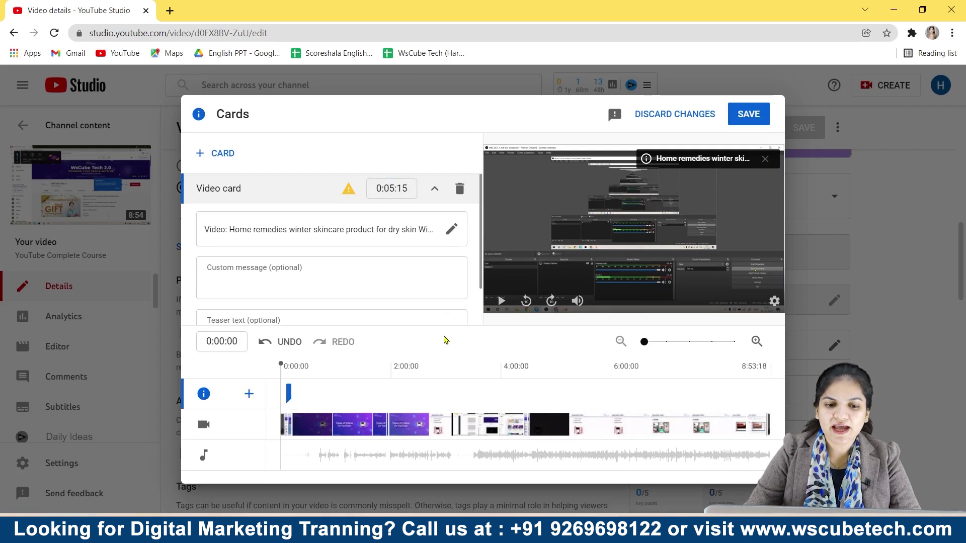
click(409, 189)
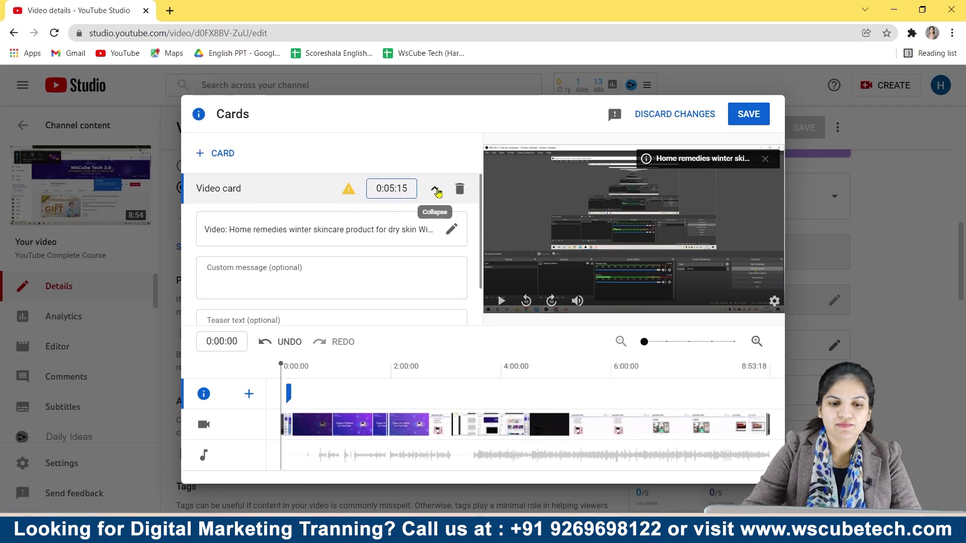
click(292, 393)
mouse_move(292, 393)
mouse_down()
mouse_move(278, 393)
mouse_move(542, 394)
mouse_move(563, 416)
mouse_move(548, 387)
mouse_move(563, 397)
mouse_up()
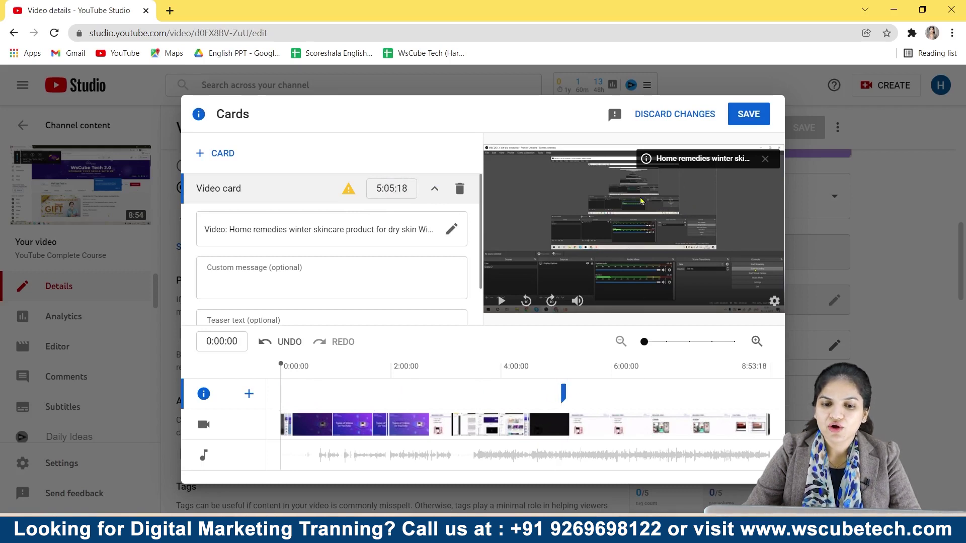
Play the preview muted and jump to the video card's position to check it
click(501, 301)
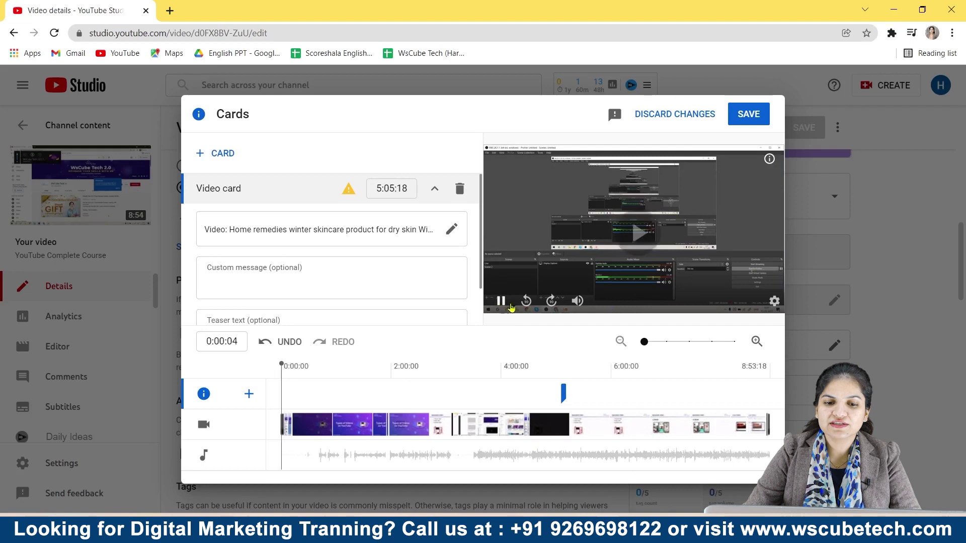
click(577, 301)
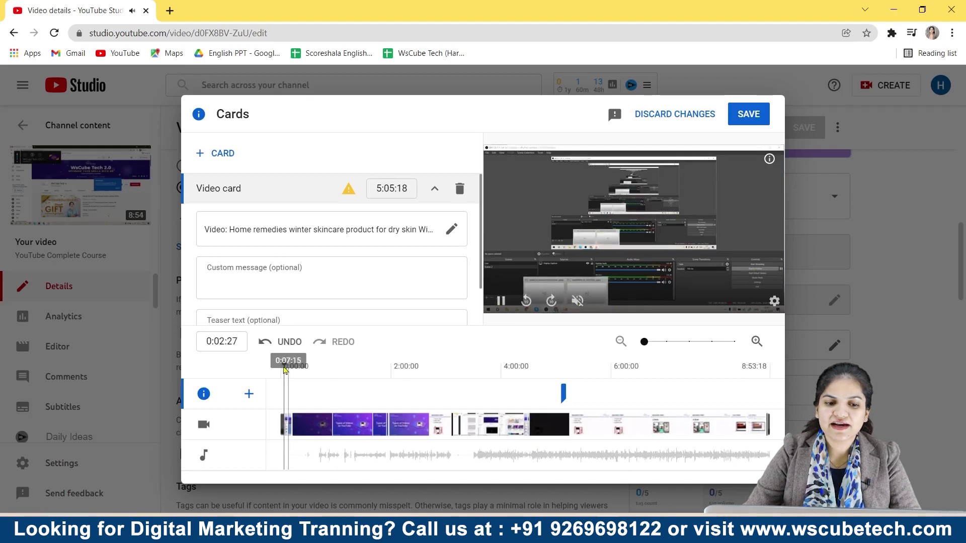
click(563, 393)
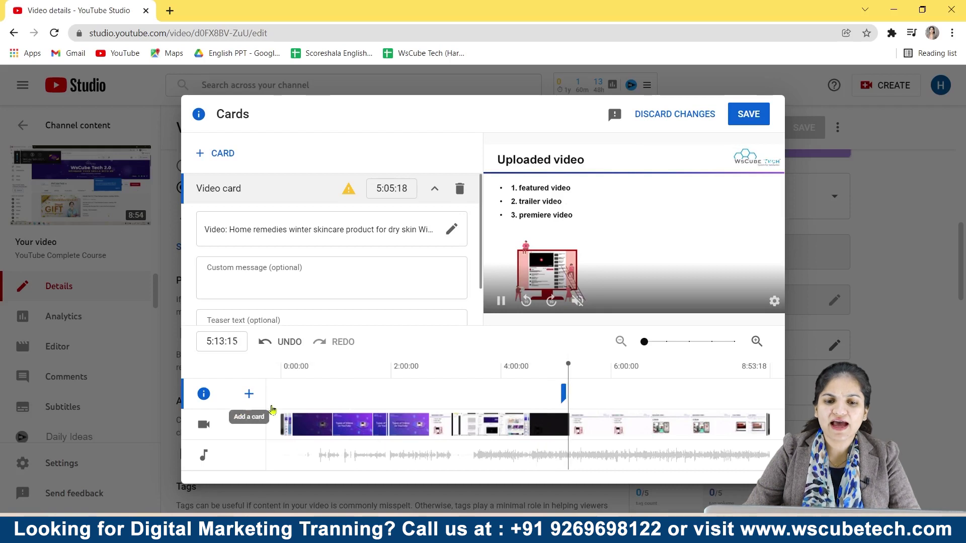
Add a playlist card for the 'pinterest' playlist and place it around 7:23
click(500, 301)
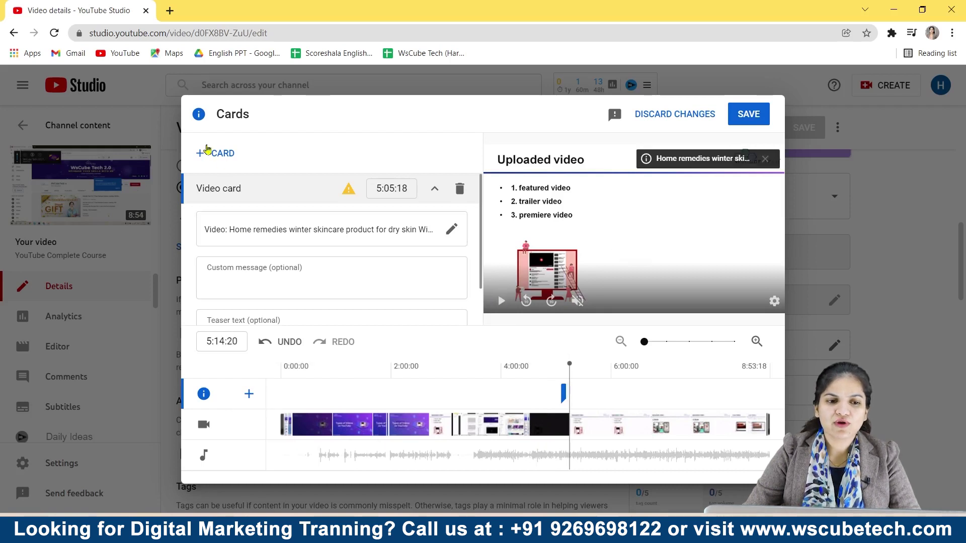
click(199, 154)
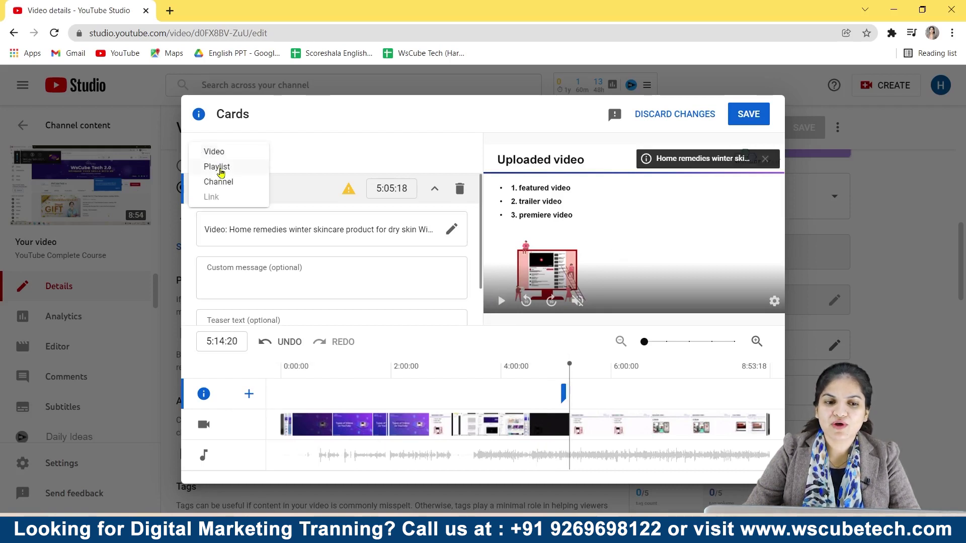
click(220, 171)
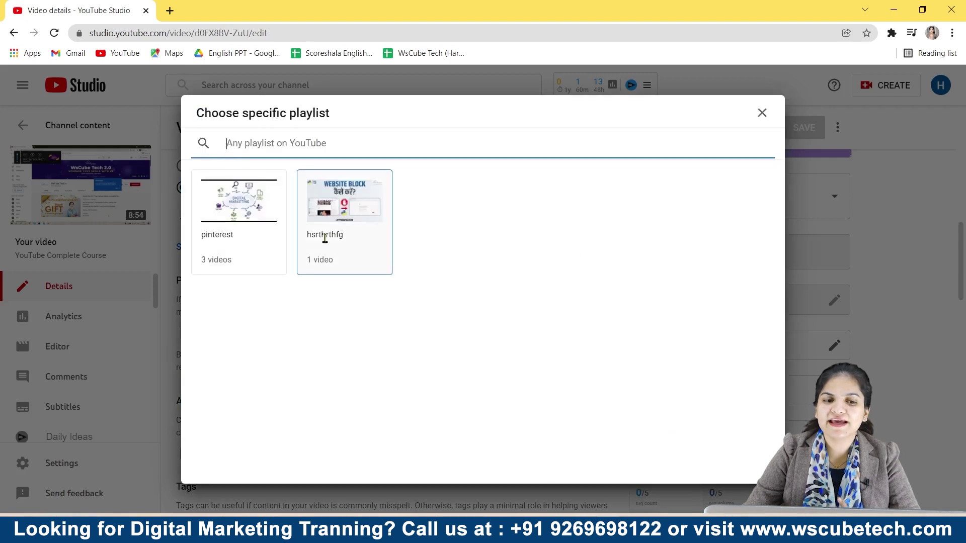
click(262, 236)
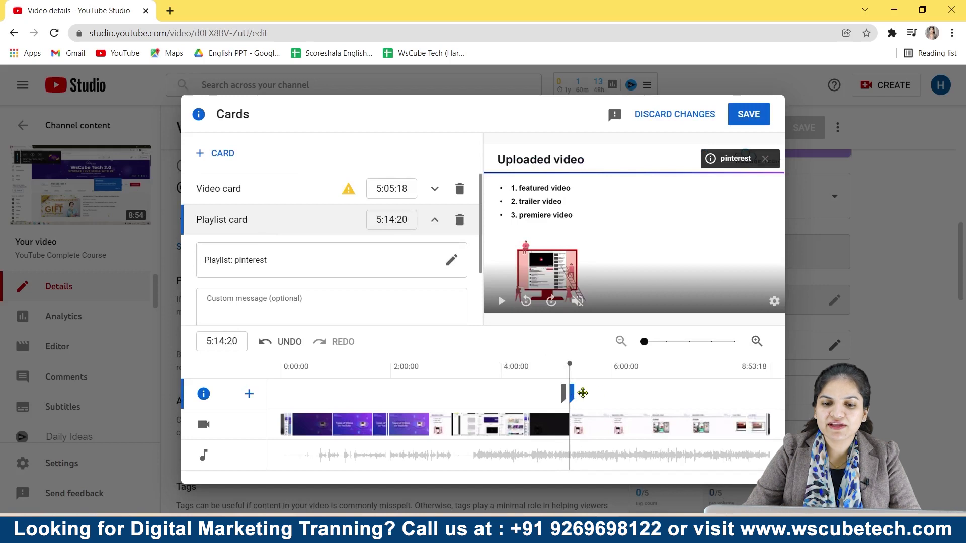
mouse_move(572, 395)
mouse_down()
mouse_move(695, 395)
mouse_move(440, 400)
mouse_move(689, 430)
mouse_up()
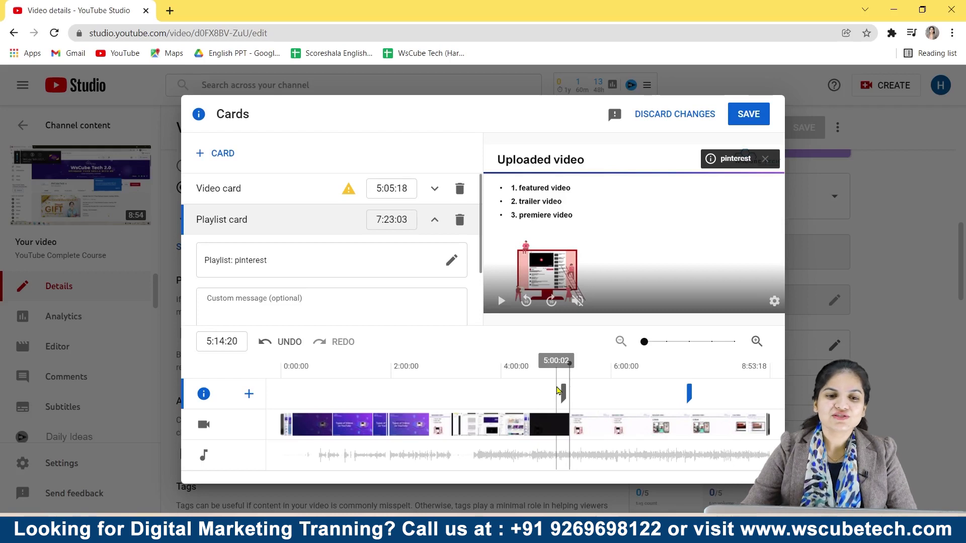
scroll(289, 307, down, 1)
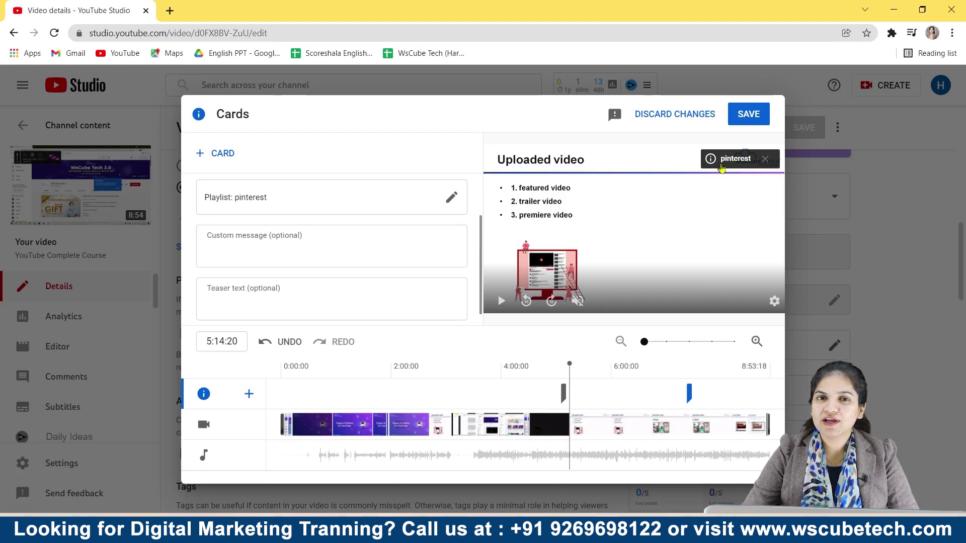
Give the playlist card the teaser 'Pinterest Complete course' and save the cards
click(308, 289)
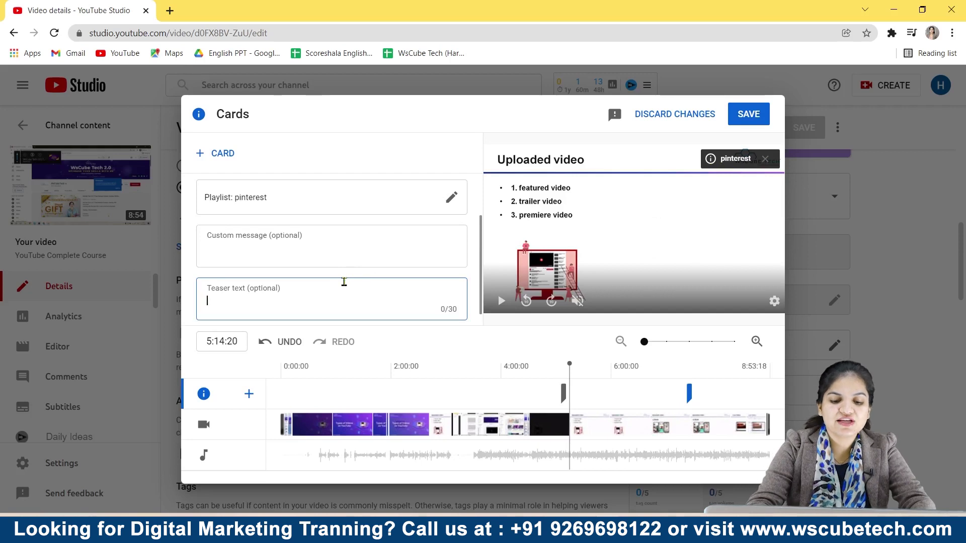
text(Pin)
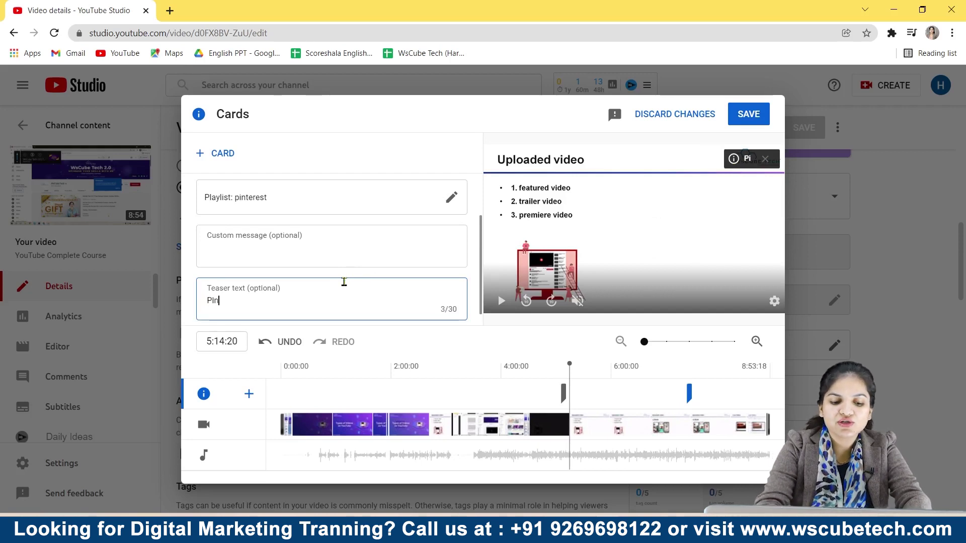
text(terest Complete co)
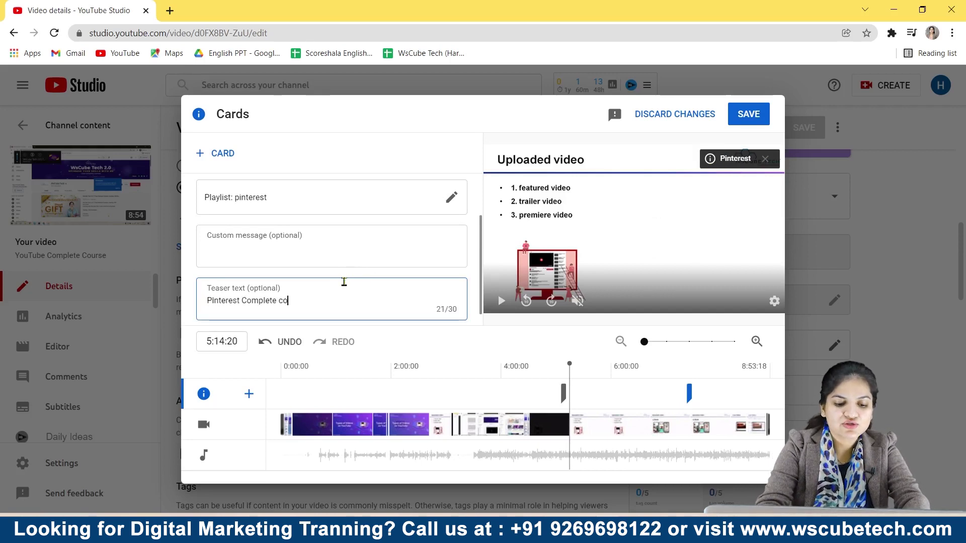
text(urse)
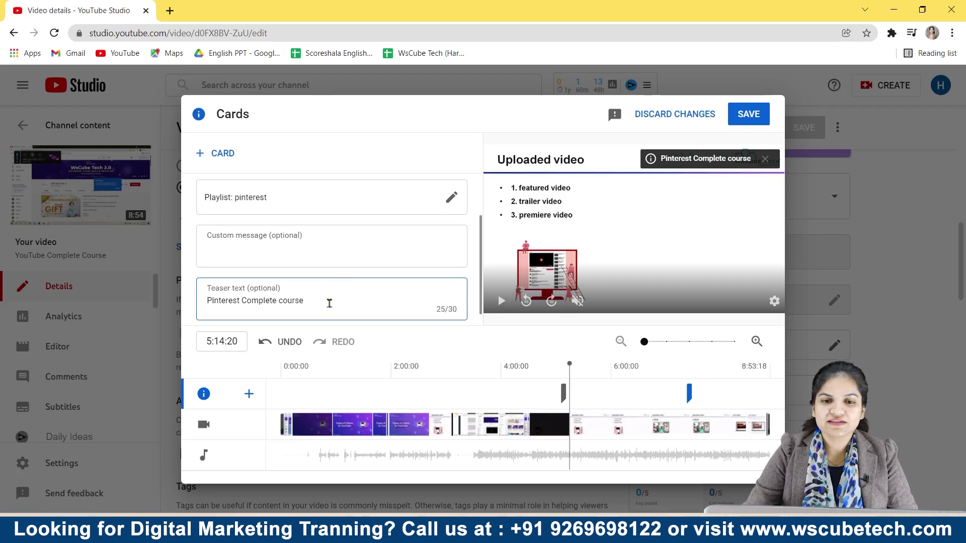
click(748, 114)
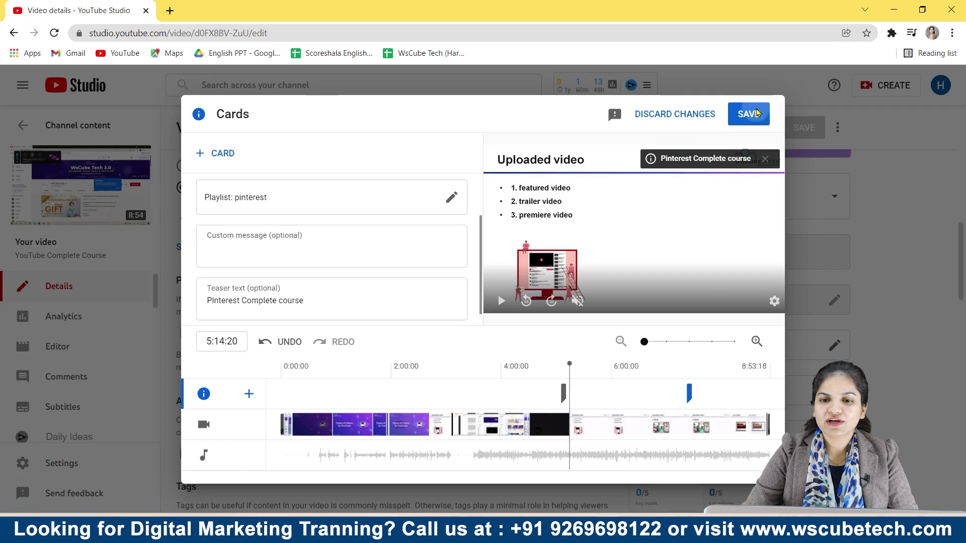